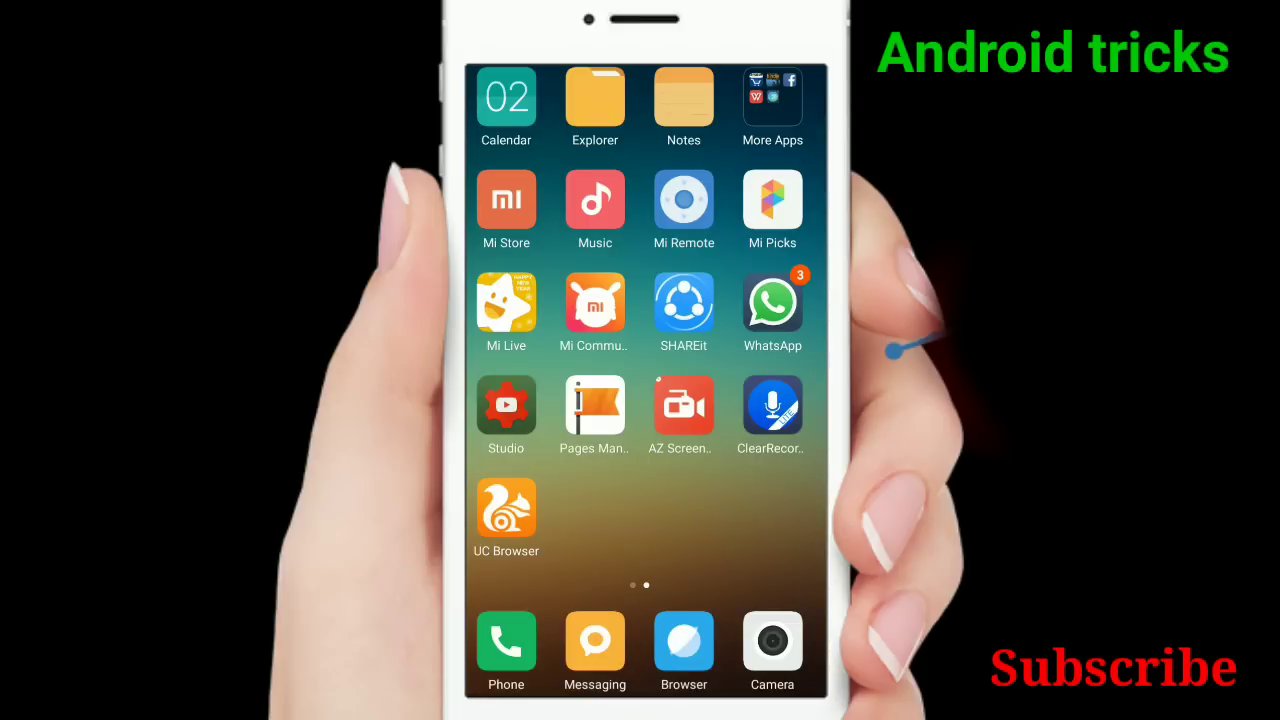
Swipe back to the first home screen page to reach the Browser with i.mi.com
{"action": "left_click_drag", "start_coordinate": [520, 400], "coordinate": [780, 400]}
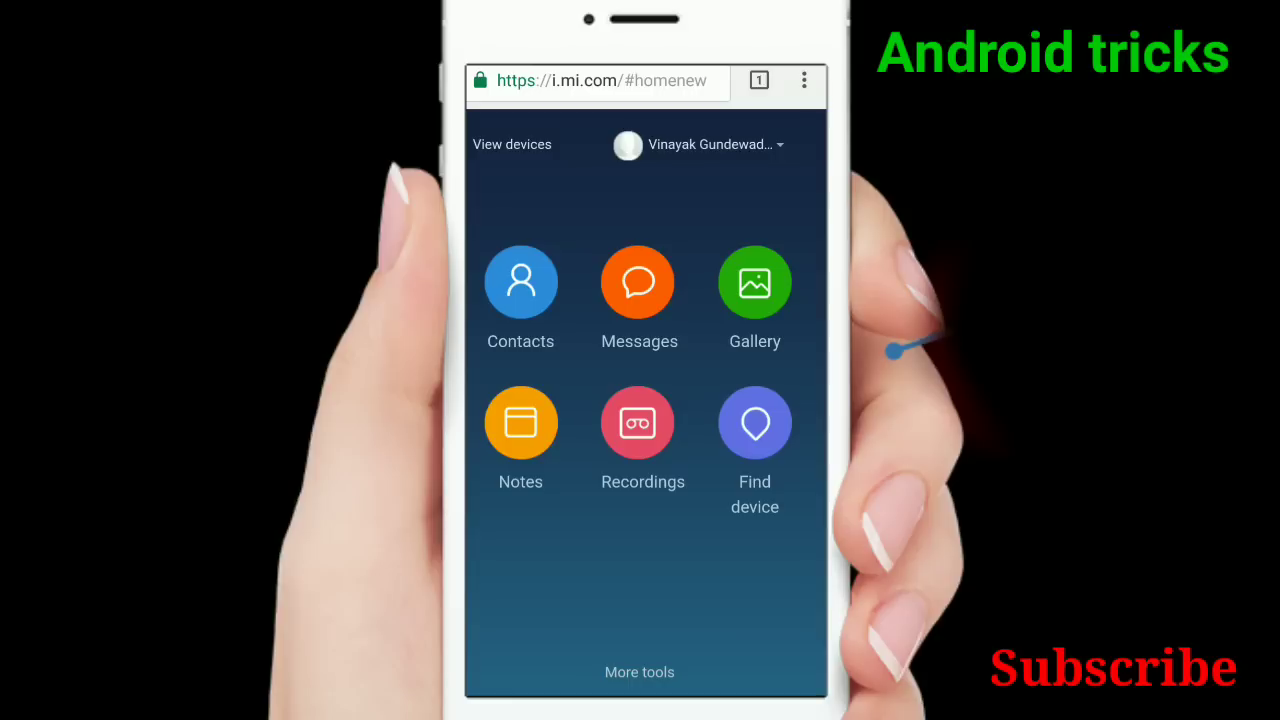
Open Find device to load the map pinning the Redmi Note 3
{"action": "left_click", "coordinate": [755, 445]}
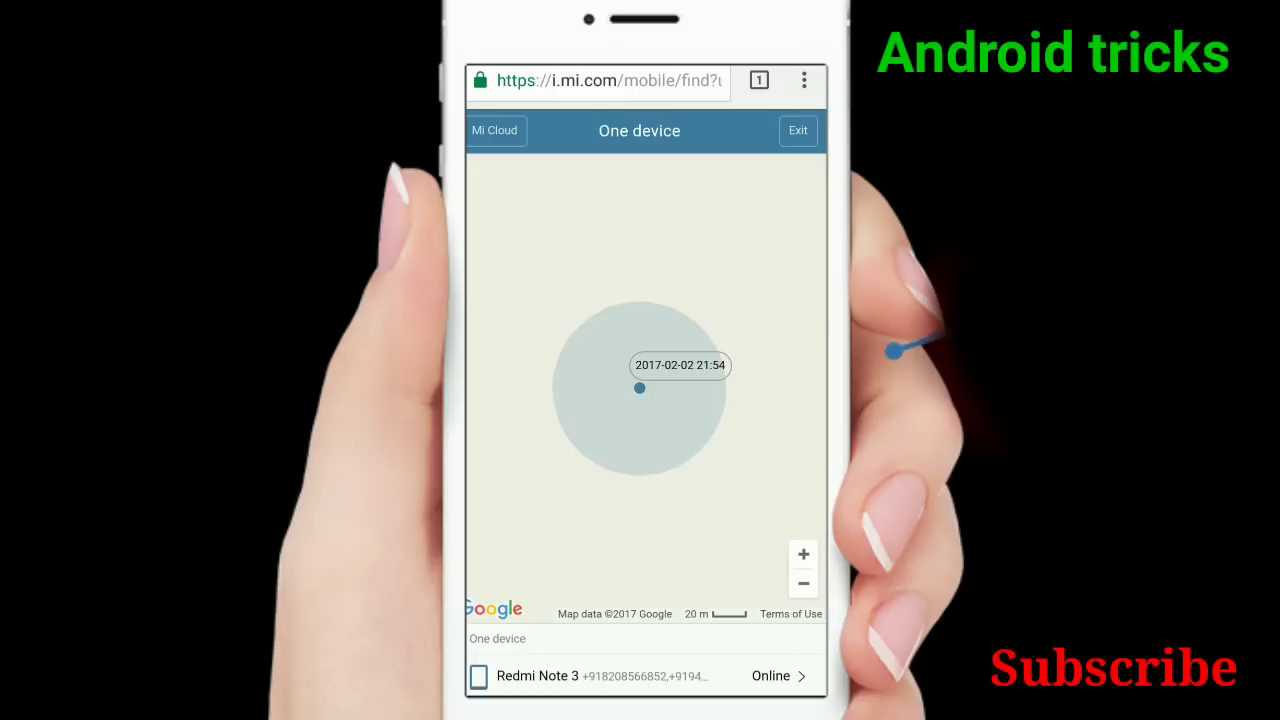
Start a fresh locate of the Redmi Note 3 from its entry under the map
{"action": "left_click", "coordinate": [640, 388]}
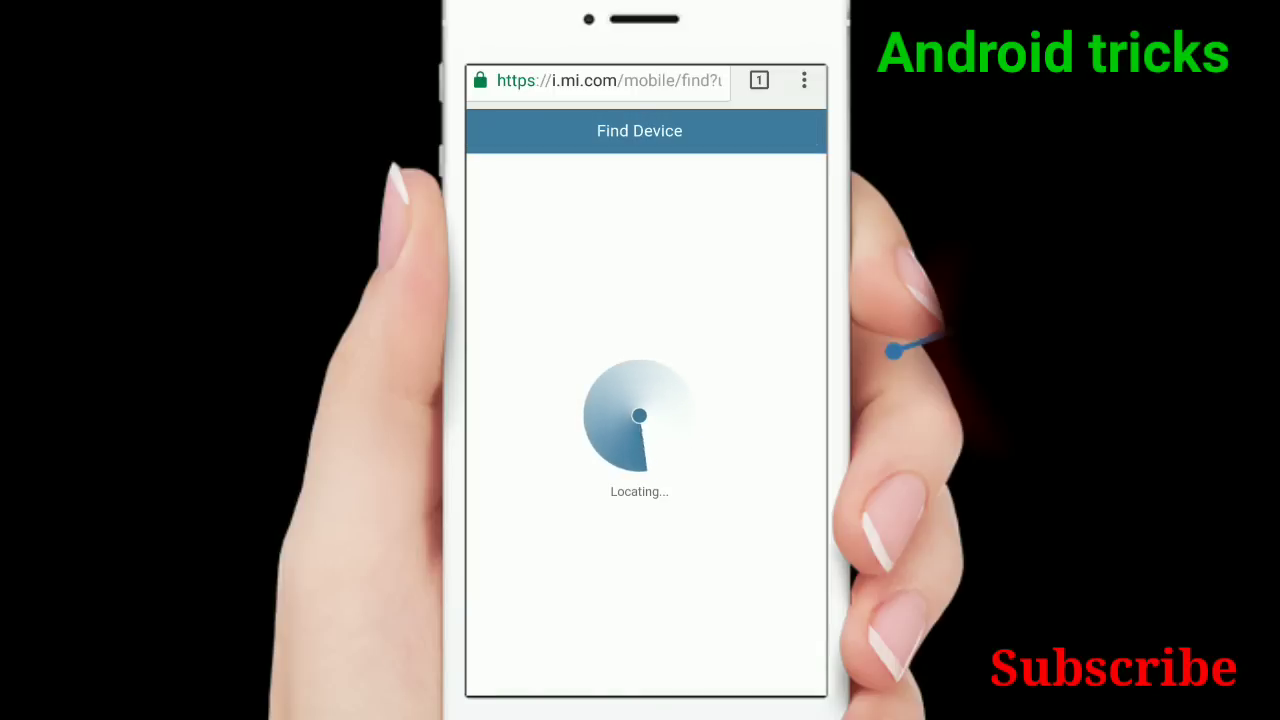